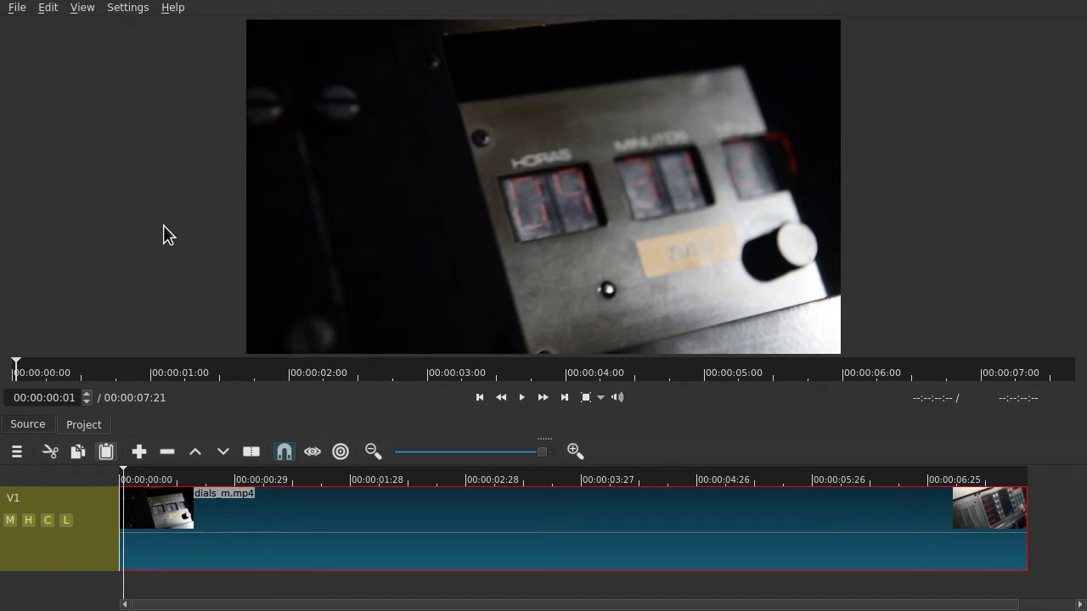
Show the Export panel through the View menu for the dials_m.mp4 timeline.
{"action": "left_click", "coordinate": [77, 10]}
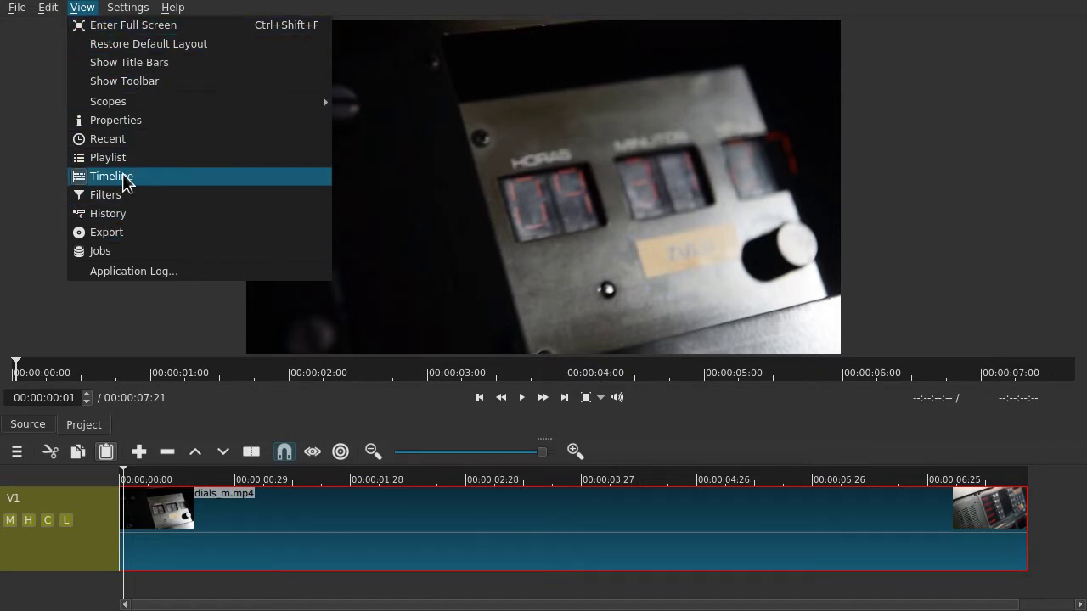
{"action": "left_click", "coordinate": [133, 242]}
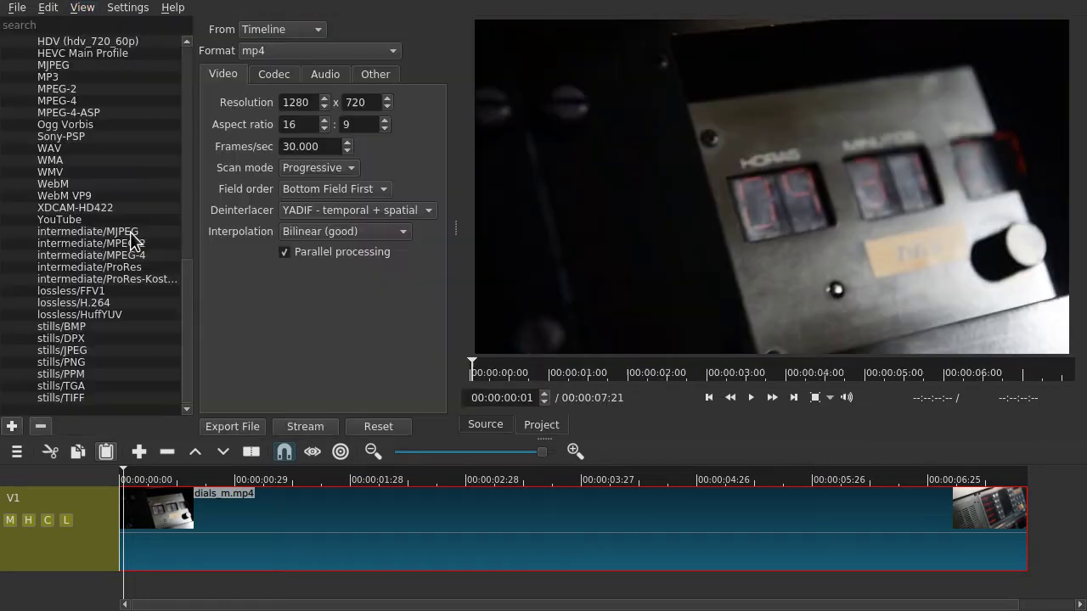
Change the export container format from mp4 to avi.
{"action": "left_click", "coordinate": [259, 50]}
{"action": "scroll", "coordinate": [263, 63], "scroll_direction": "up", "scroll_amount": 4}
{"action": "scroll", "coordinate": [279, 76], "scroll_direction": "up", "scroll_amount": 9}
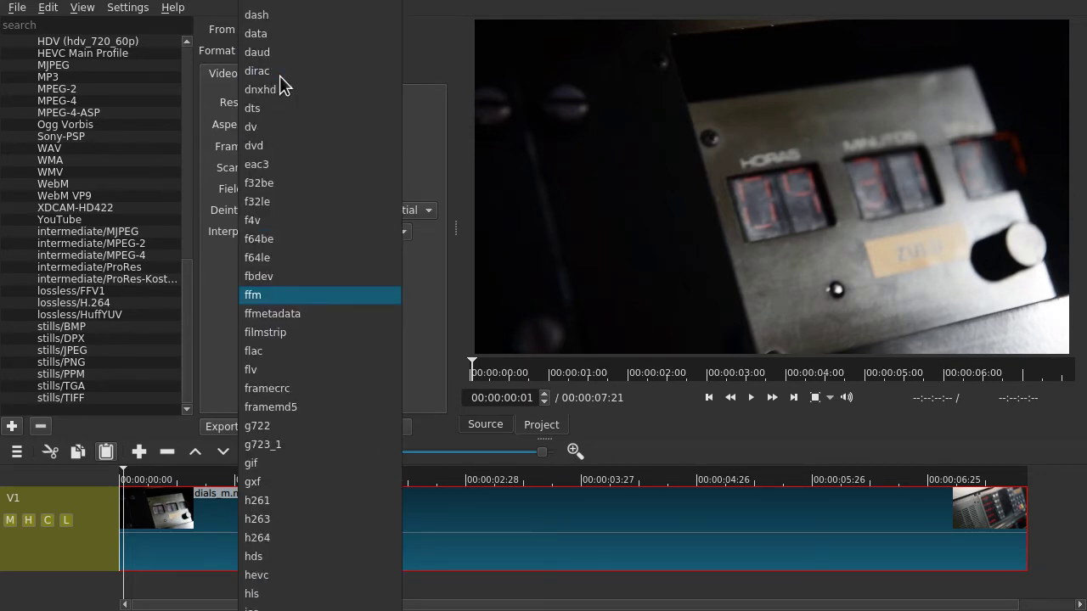
{"action": "scroll", "coordinate": [279, 75], "scroll_direction": "up", "scroll_amount": 5}
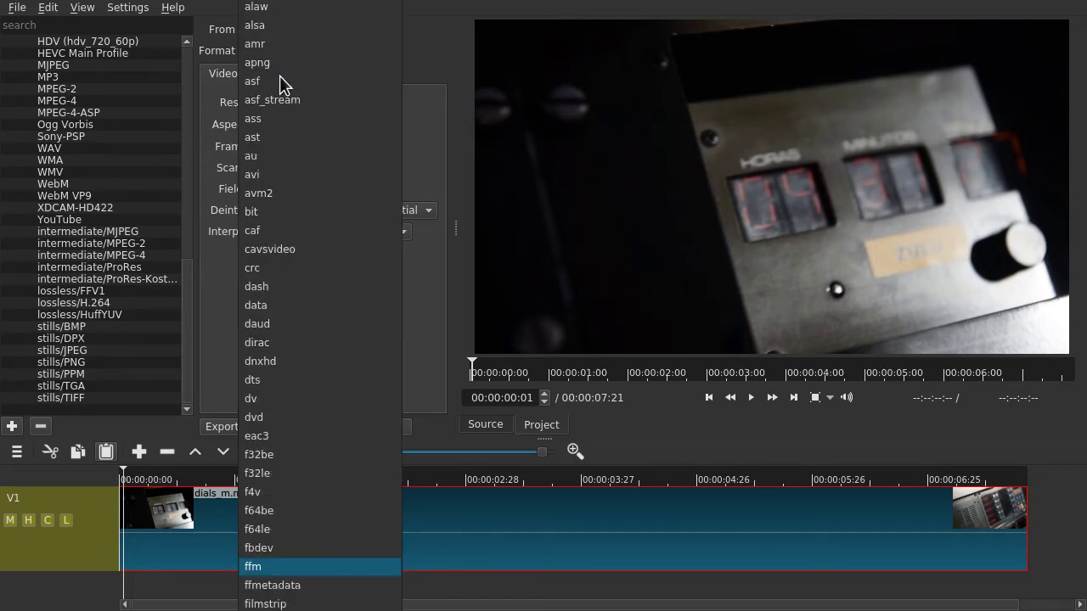
{"action": "left_click", "coordinate": [284, 175]}
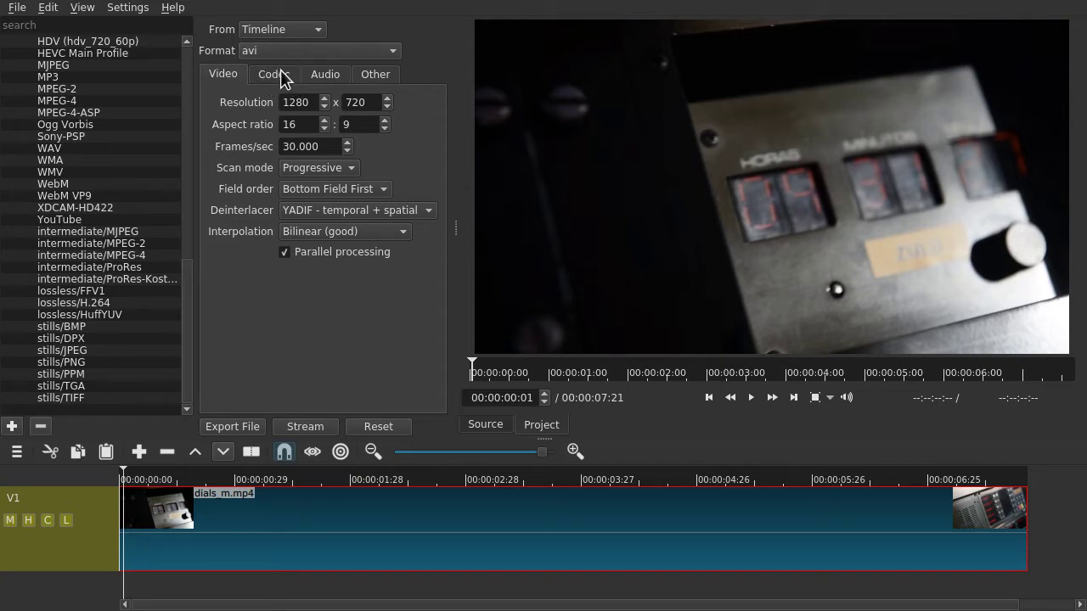
Check the audio codec list, then keep libx264 as the video codec.
{"action": "left_click", "coordinate": [280, 74]}
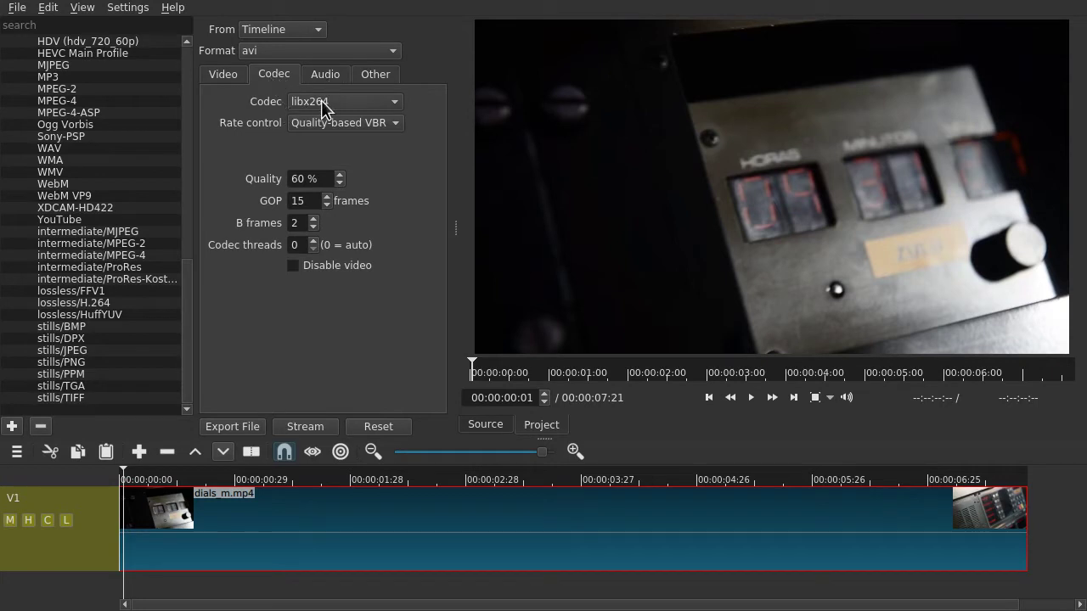
{"action": "left_click", "coordinate": [321, 76]}
{"action": "left_click", "coordinate": [321, 122]}
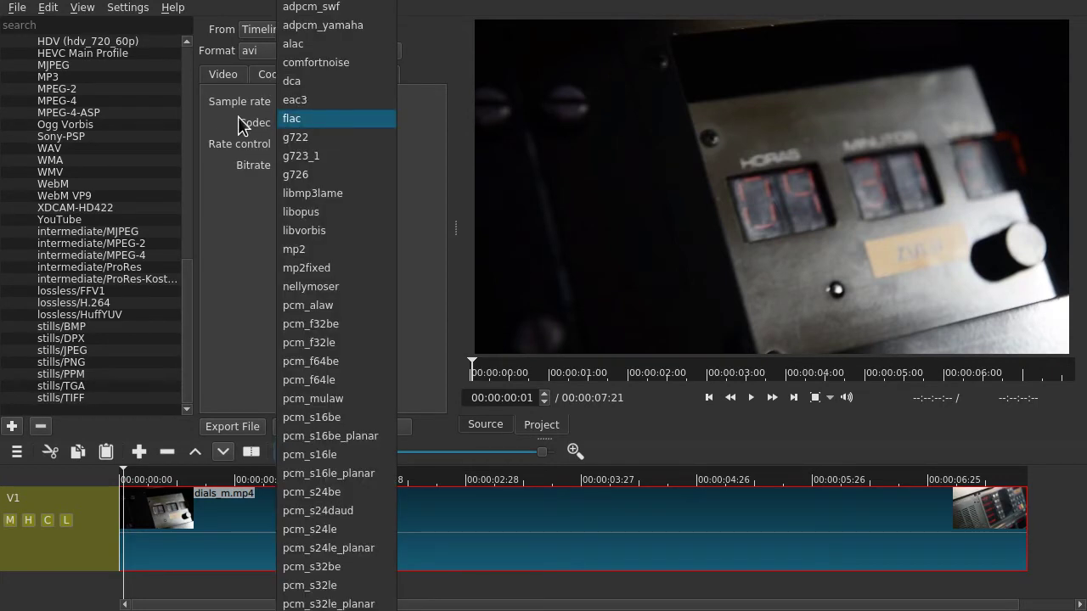
{"action": "left_click", "coordinate": [238, 117]}
{"action": "left_click", "coordinate": [273, 75]}
{"action": "left_click", "coordinate": [327, 102]}
{"action": "left_click", "coordinate": [247, 118]}
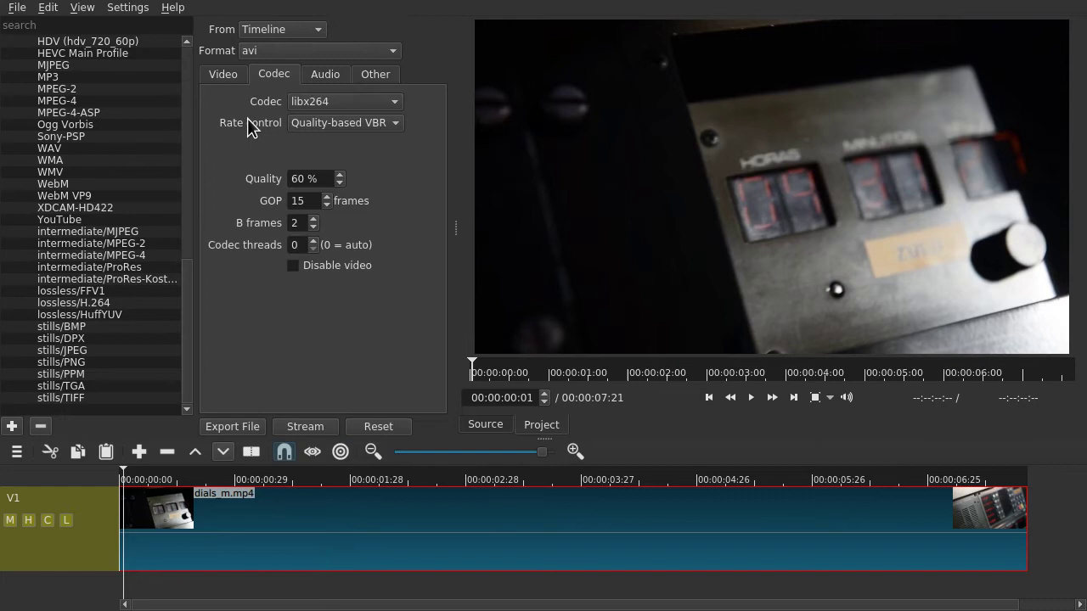
{"action": "mouse_move", "coordinate": [187, 279]}
{"action": "left_mouse_down"}
{"action": "mouse_move", "coordinate": [194, 50]}
{"action": "mouse_move", "coordinate": [205, 297]}
{"action": "left_mouse_up"}
Compare the MPEG-4, MPEG-2 and MJPEG presets, ending on MJPEG (mjpeg at 93%).
{"action": "left_click", "coordinate": [95, 101]}
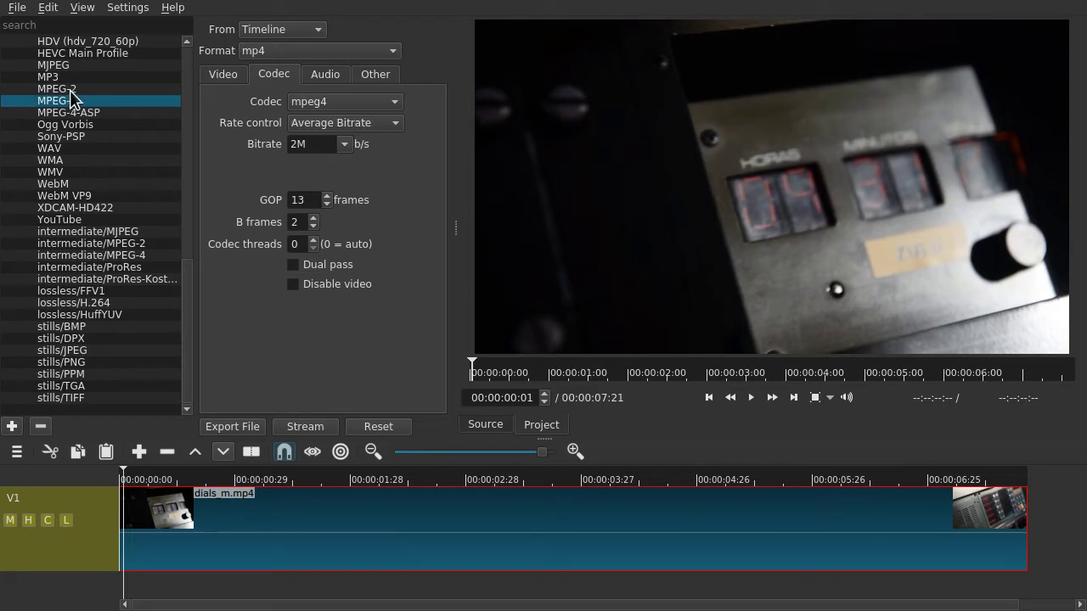
{"action": "left_click", "coordinate": [72, 90]}
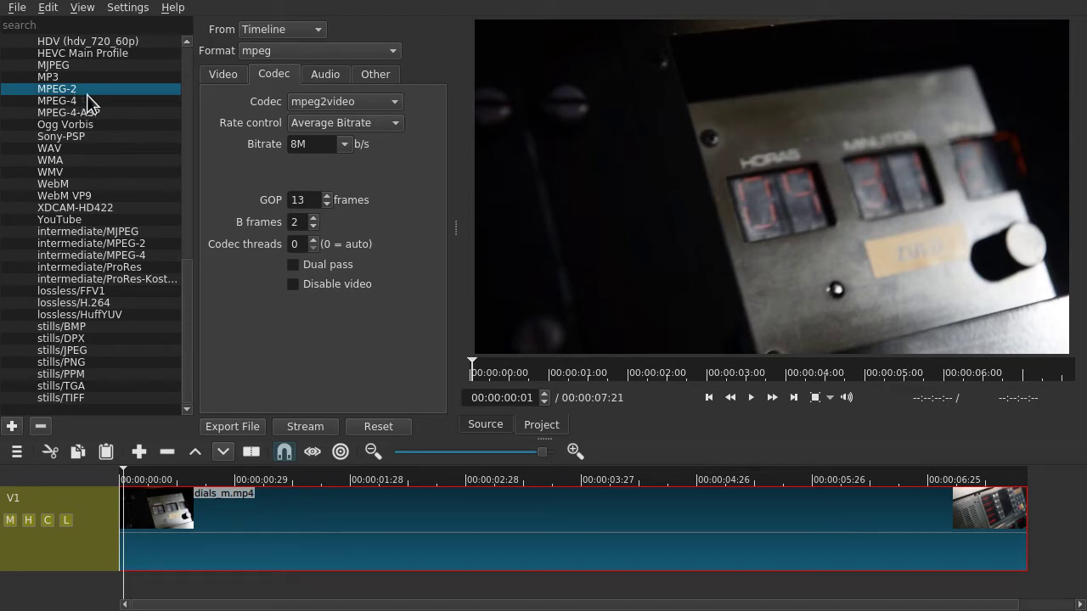
{"action": "left_click", "coordinate": [66, 67]}
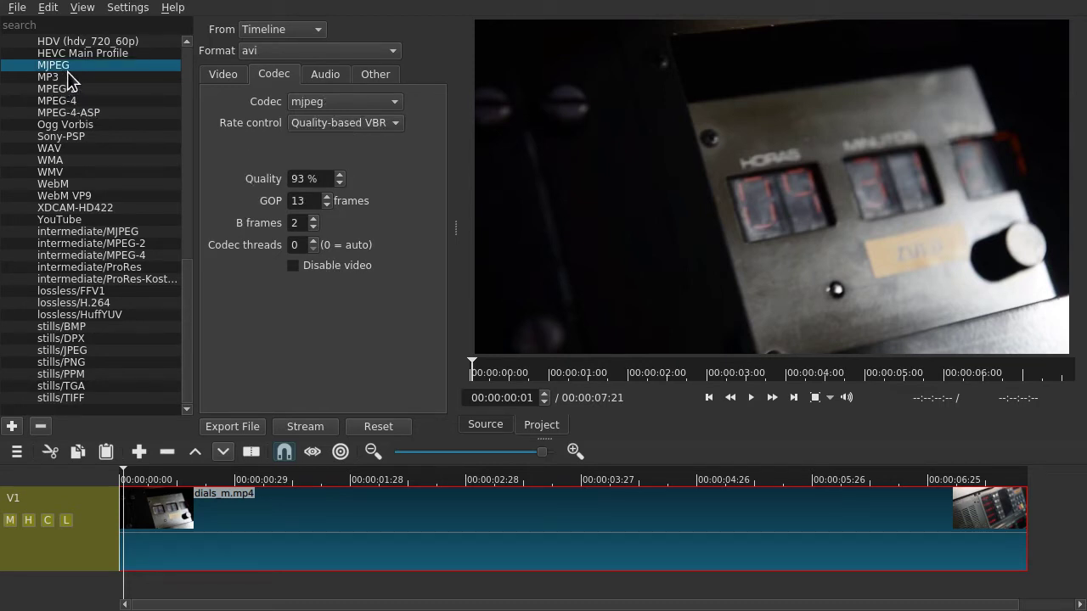
{"action": "left_click", "coordinate": [79, 91]}
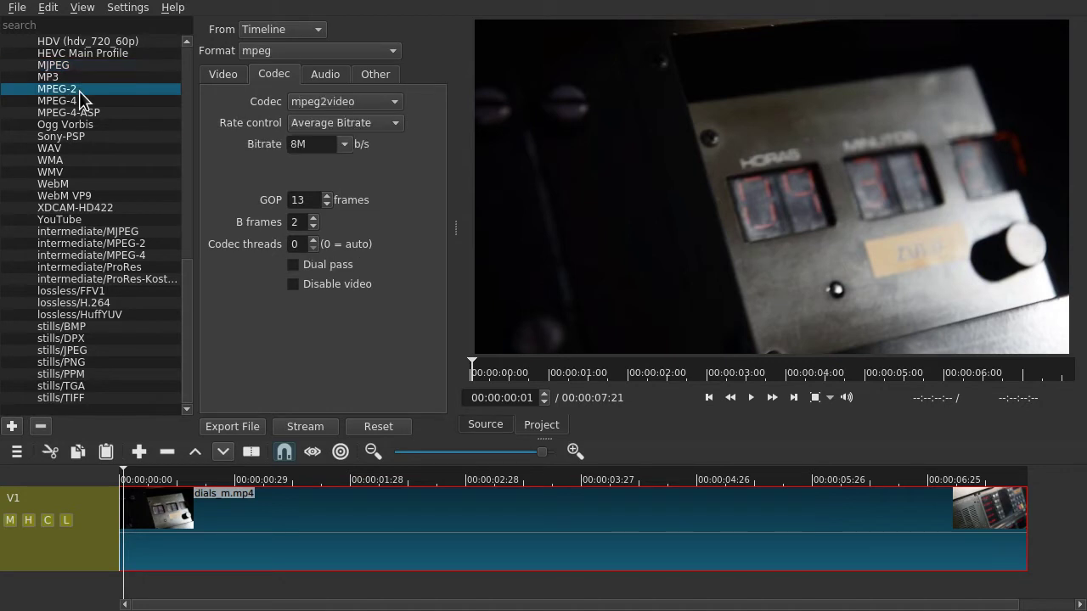
{"action": "left_click", "coordinate": [66, 65]}
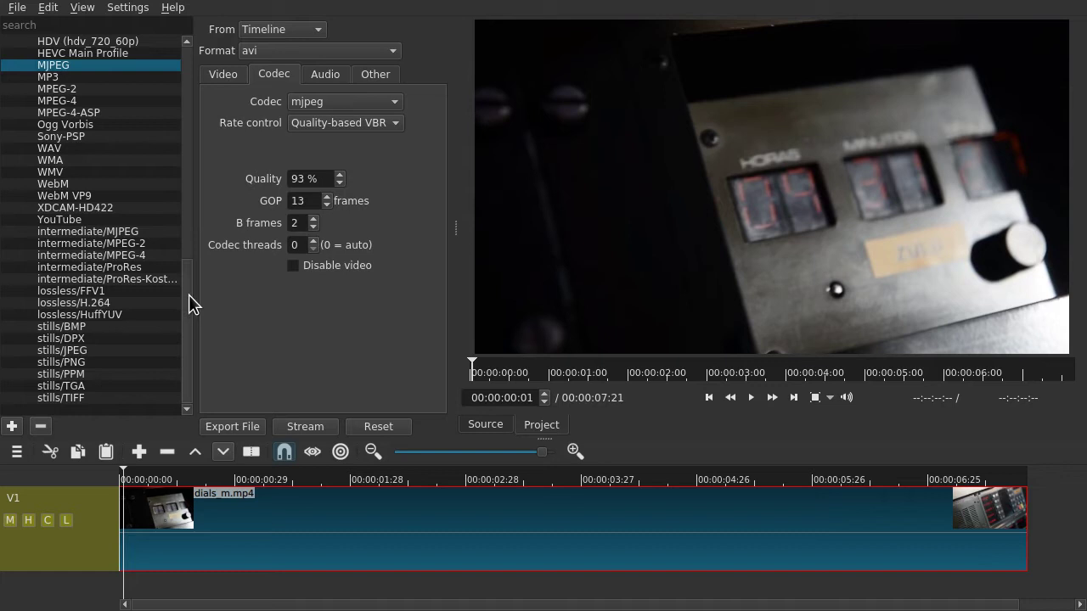
Try the Flash and GIF Animation stock presets.
{"action": "left_click_drag", "start_coordinate": [188, 294], "coordinate": [213, 151]}
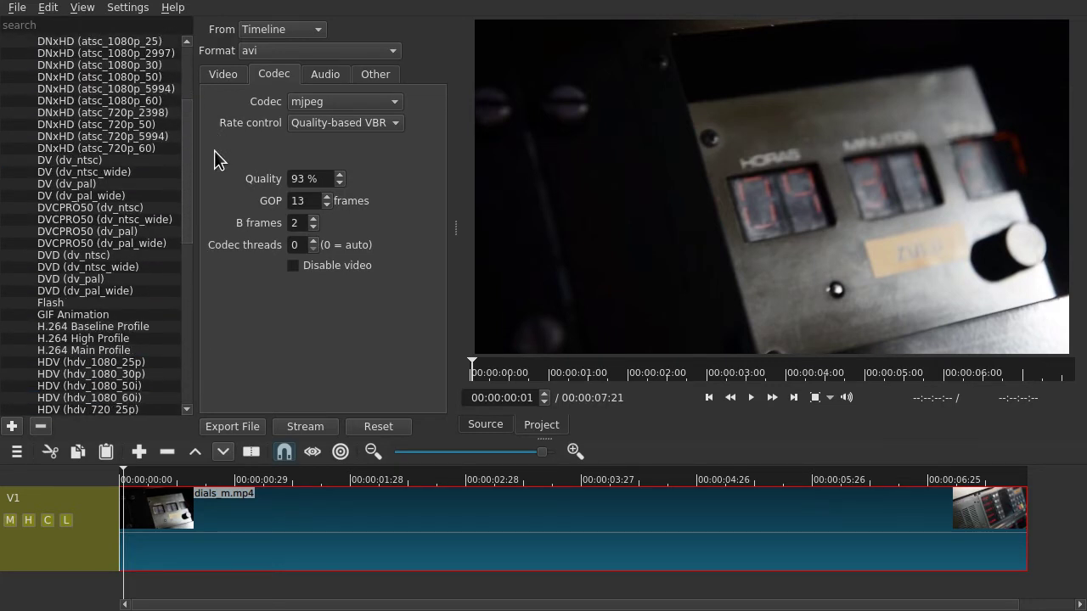
{"action": "left_click", "coordinate": [63, 305]}
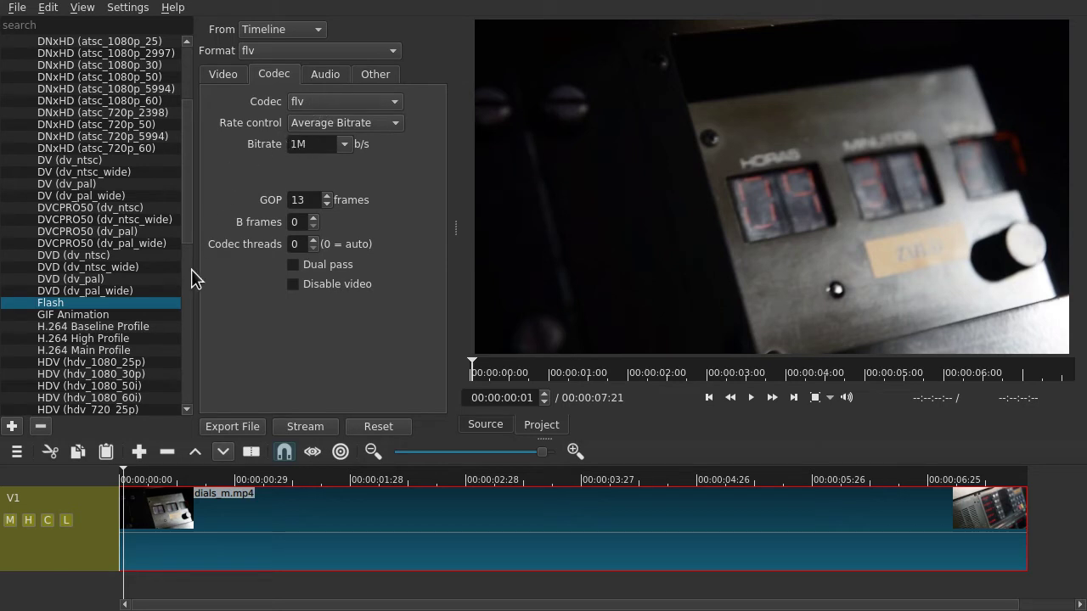
{"action": "left_click", "coordinate": [92, 316]}
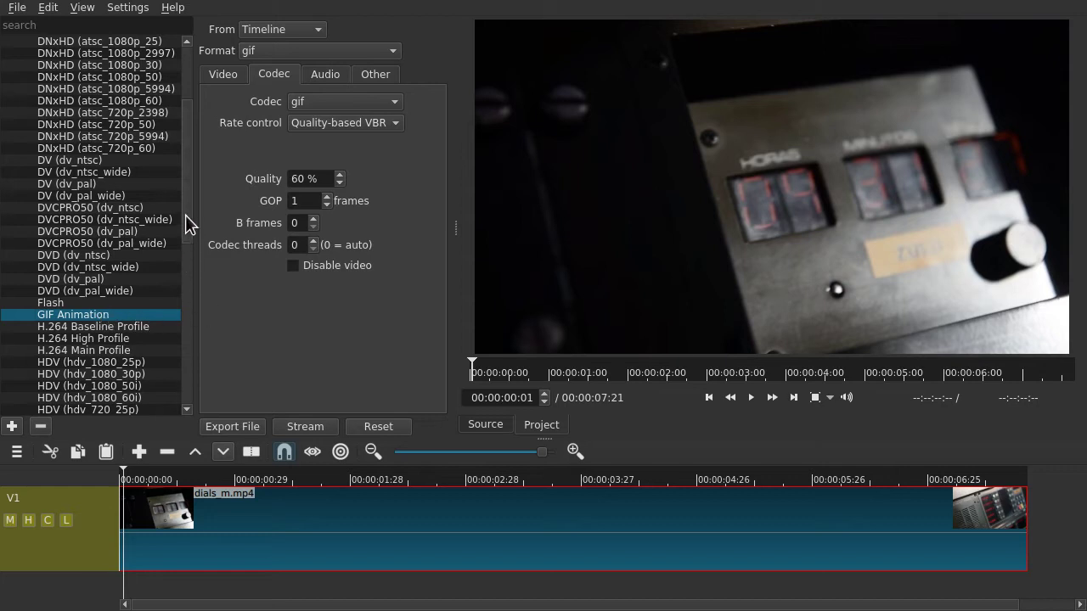
{"action": "left_click_drag", "start_coordinate": [187, 225], "coordinate": [187, 396]}
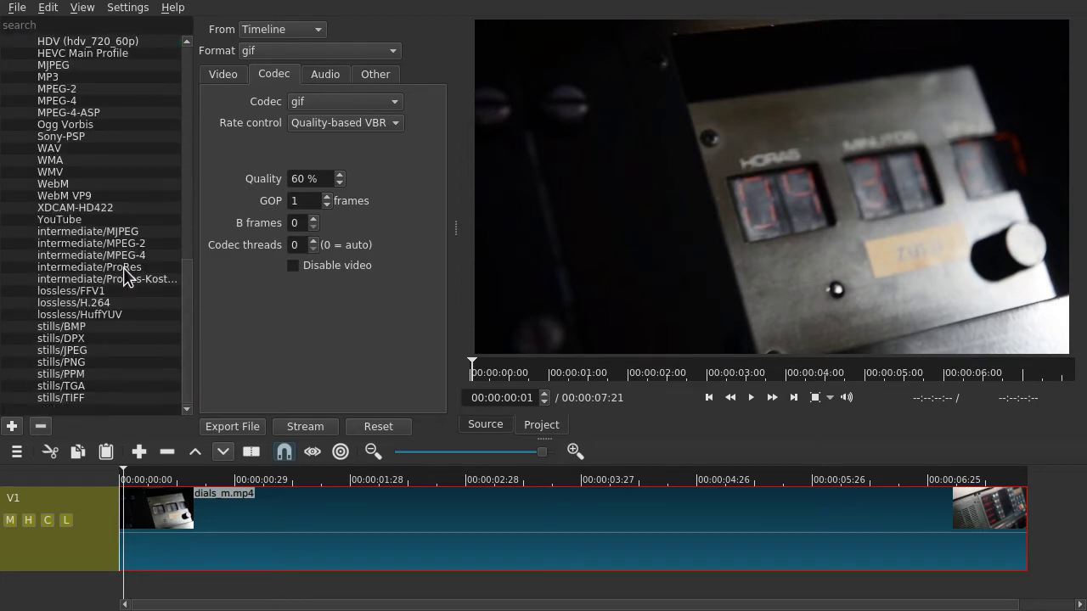
Apply the YouTube preset and show its 1280x720, 30 fps video settings.
{"action": "left_click", "coordinate": [84, 218]}
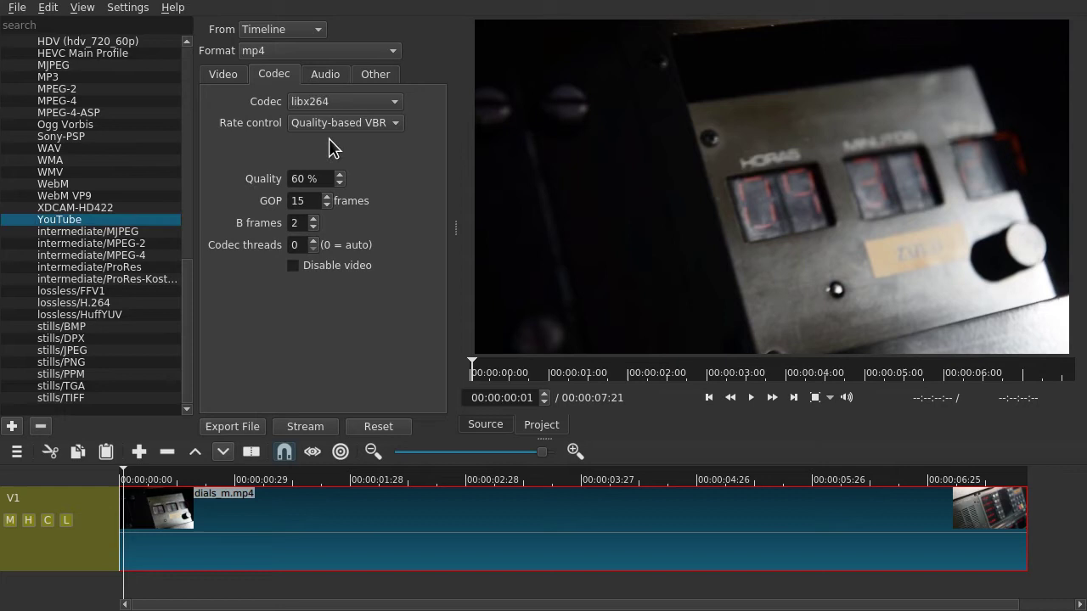
{"action": "left_click", "coordinate": [222, 76]}
{"action": "left_click", "coordinate": [273, 75]}
{"action": "left_click", "coordinate": [225, 74]}
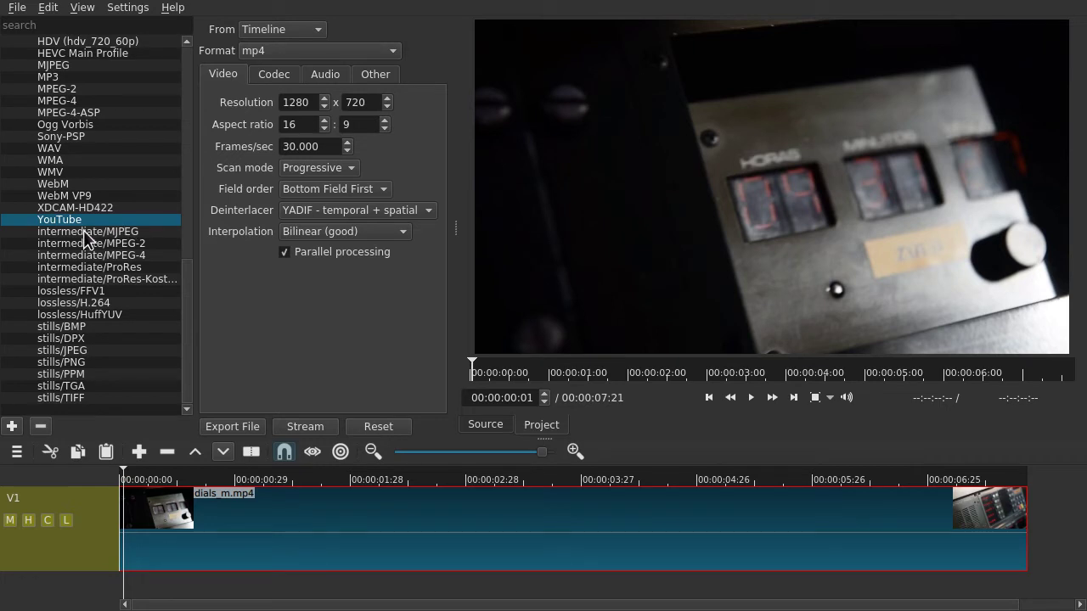
Browse the still-image presets, then try lossless FFV1 and lossless H.264.
{"action": "left_click", "coordinate": [75, 329]}
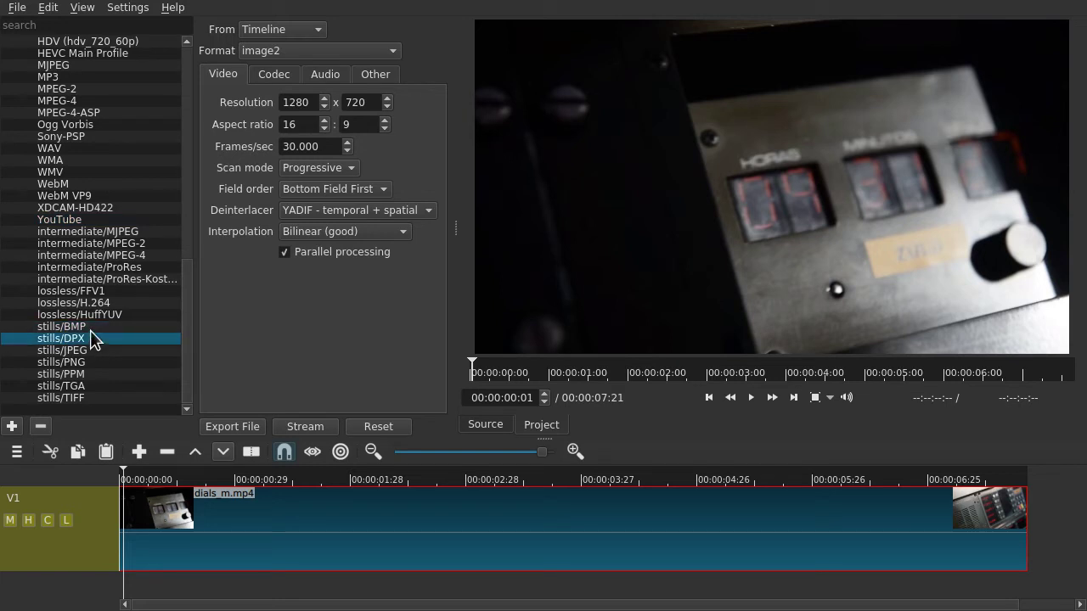
{"action": "left_click", "coordinate": [90, 363]}
{"action": "left_click", "coordinate": [89, 387]}
{"action": "left_click", "coordinate": [100, 338]}
{"action": "left_click", "coordinate": [101, 316]}
{"action": "left_click", "coordinate": [101, 291]}
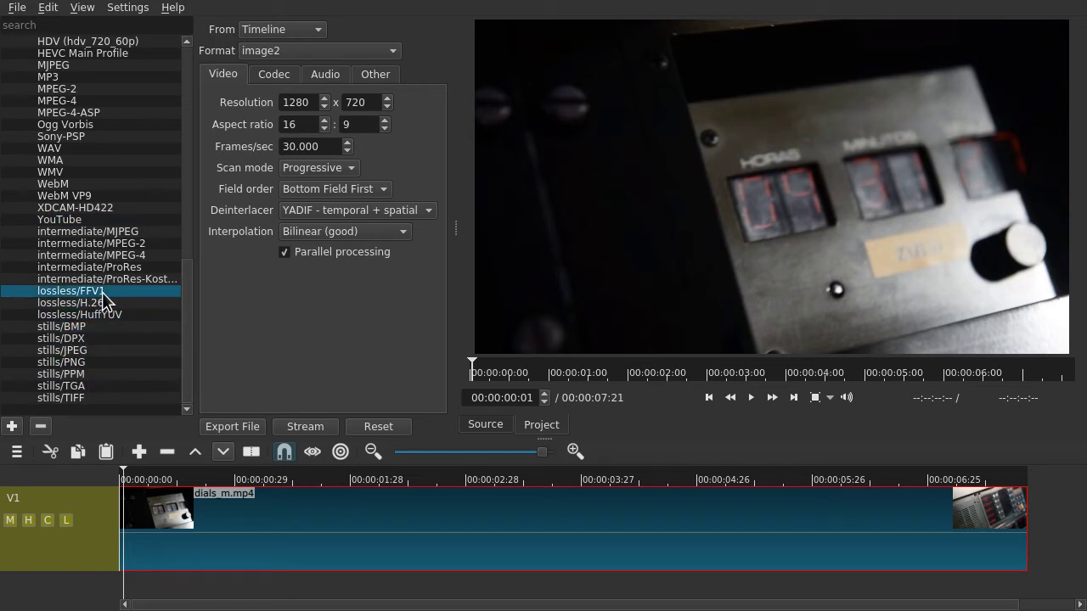
{"action": "left_click", "coordinate": [103, 303]}
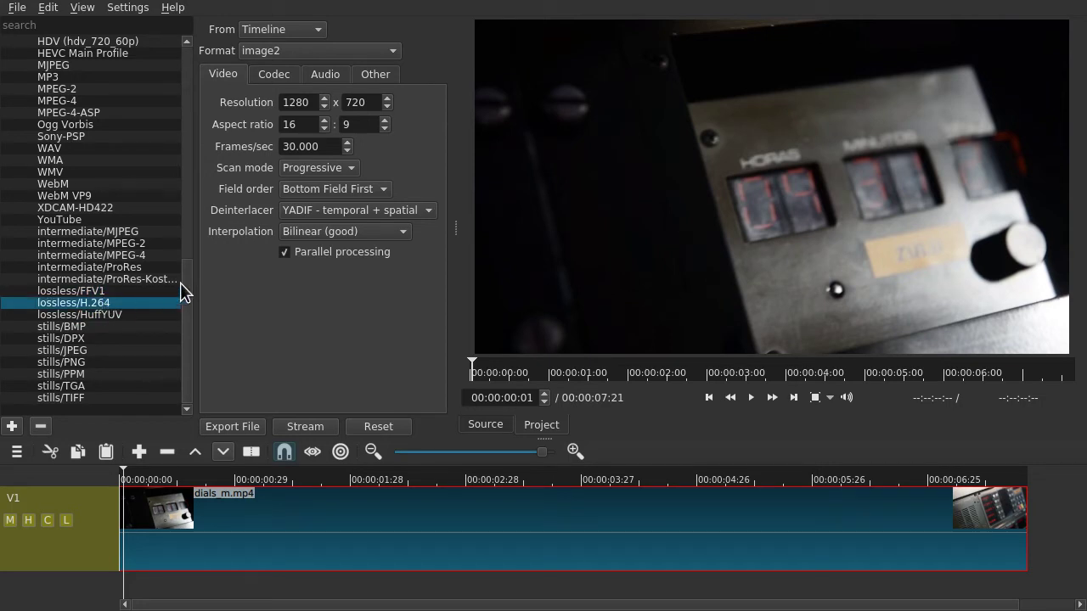
Try WebM, WebM VP9, WAV, Ogg Vorbis and MP3, then apply Sony-PSP (480x272).
{"action": "left_click", "coordinate": [68, 183]}
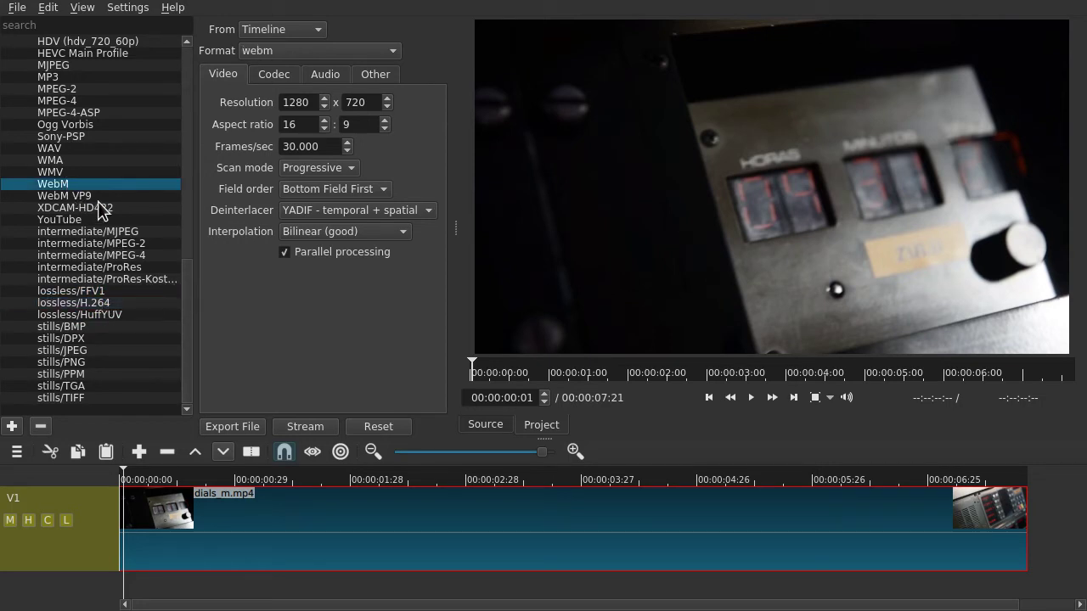
{"action": "left_click", "coordinate": [102, 198]}
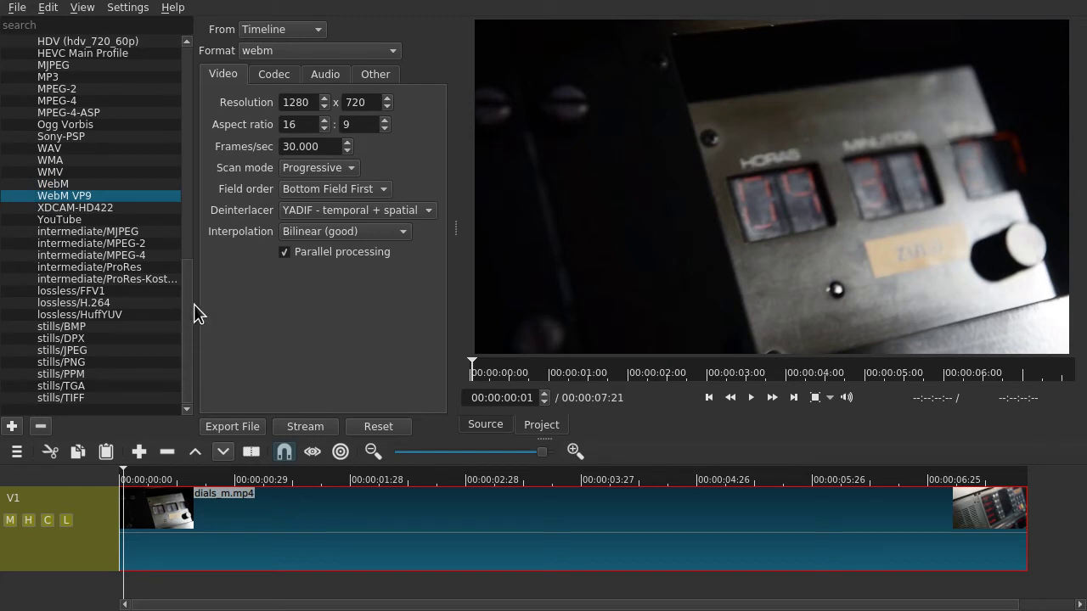
{"action": "left_click_drag", "start_coordinate": [191, 294], "coordinate": [174, 255]}
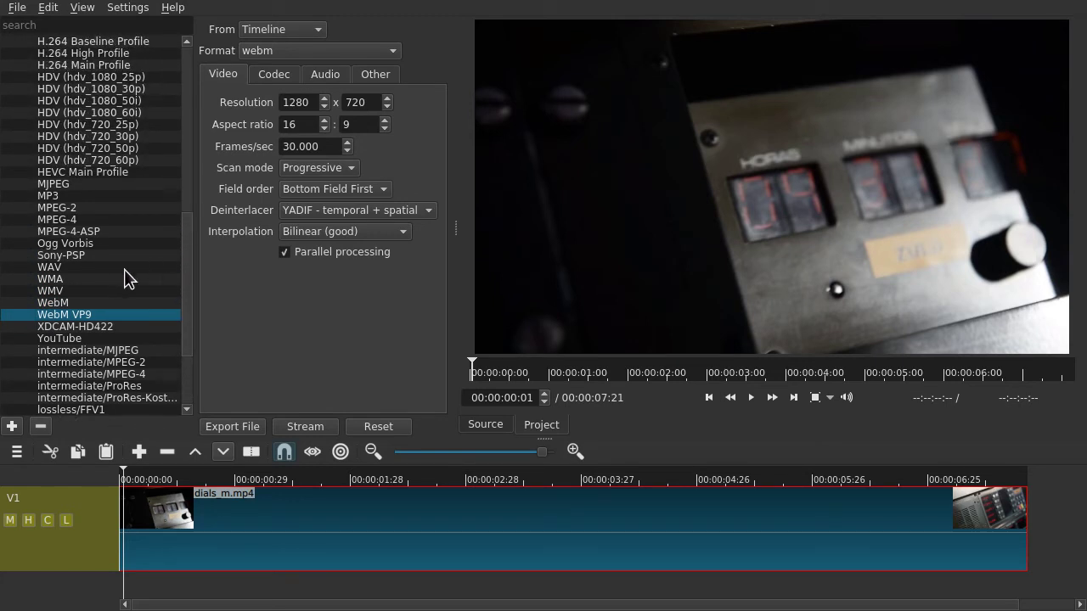
{"action": "left_click", "coordinate": [119, 269]}
{"action": "left_click", "coordinate": [96, 243]}
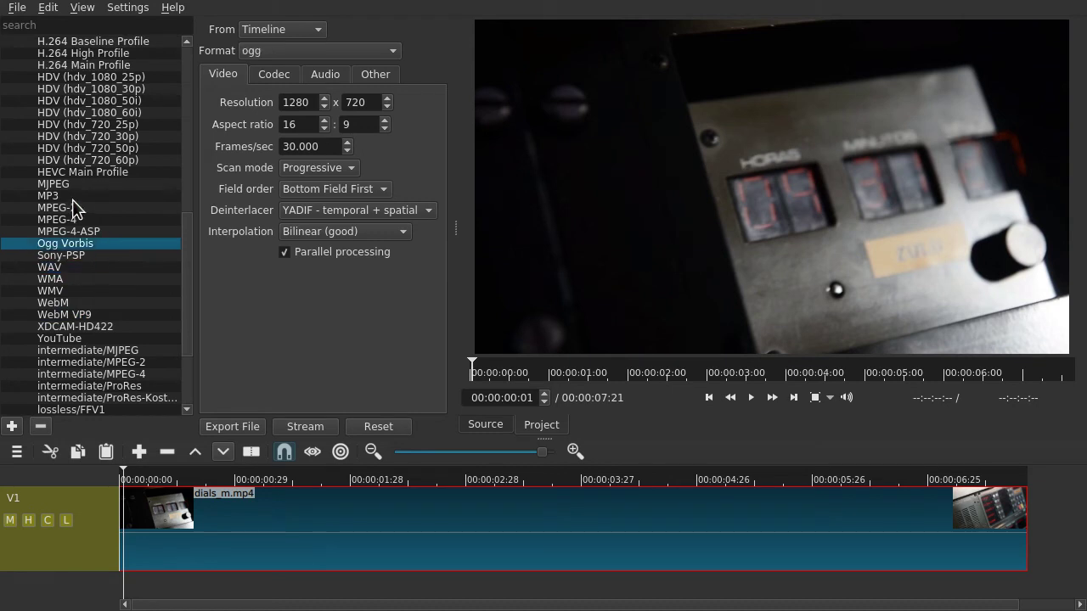
{"action": "left_click", "coordinate": [73, 198]}
{"action": "left_click", "coordinate": [85, 255]}
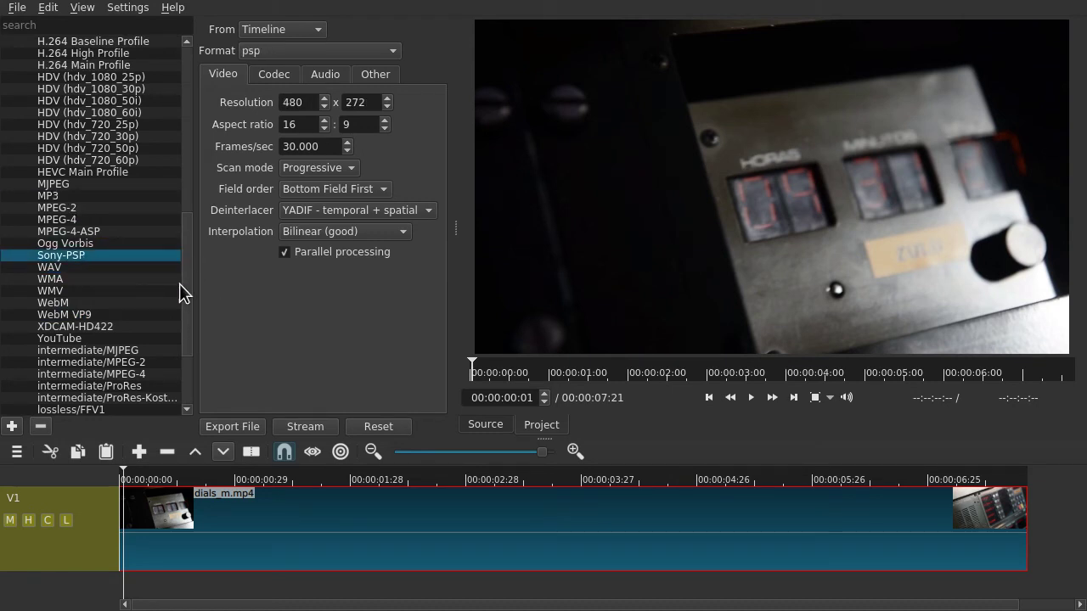
Step through the HDV 720 and 1080 presets, ending on hdv_1080_50i.
{"action": "left_click_drag", "start_coordinate": [187, 272], "coordinate": [204, 197]}
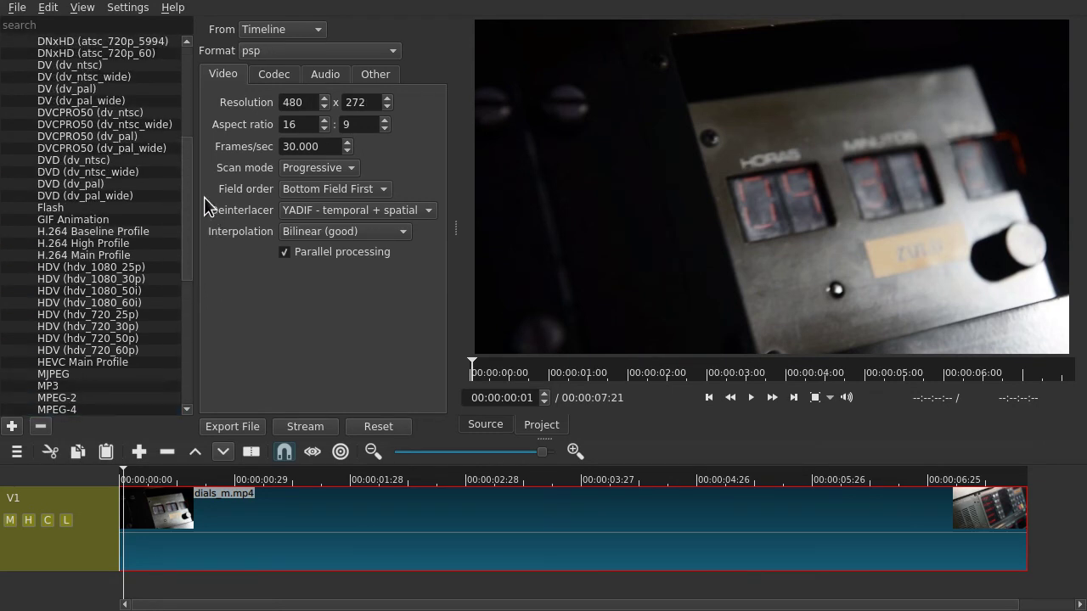
{"action": "left_click", "coordinate": [93, 374]}
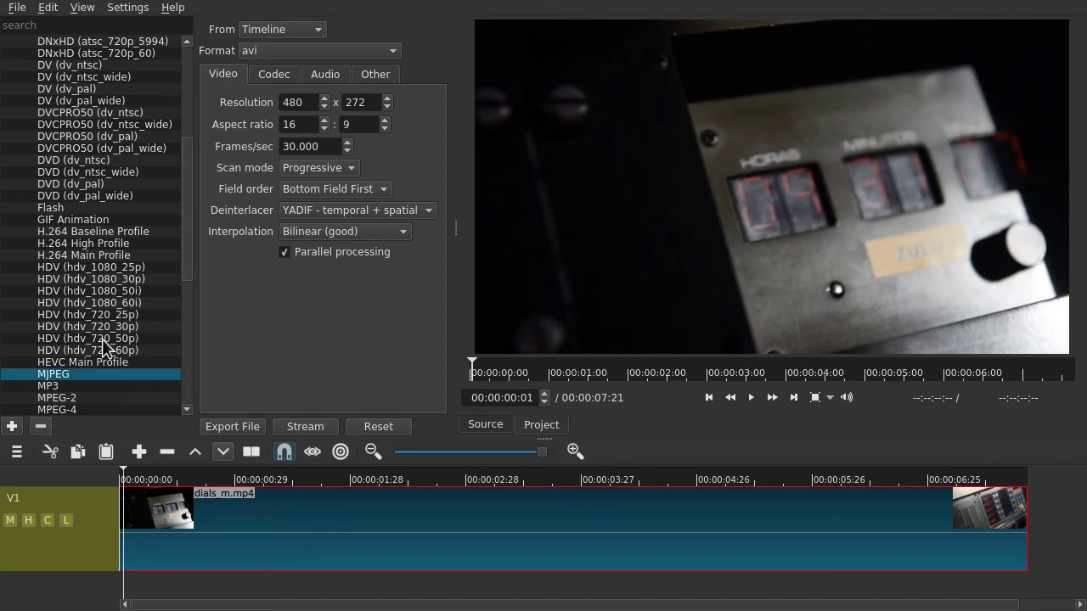
{"action": "left_click", "coordinate": [111, 289]}
{"action": "left_click", "coordinate": [114, 268]}
{"action": "left_click", "coordinate": [127, 312]}
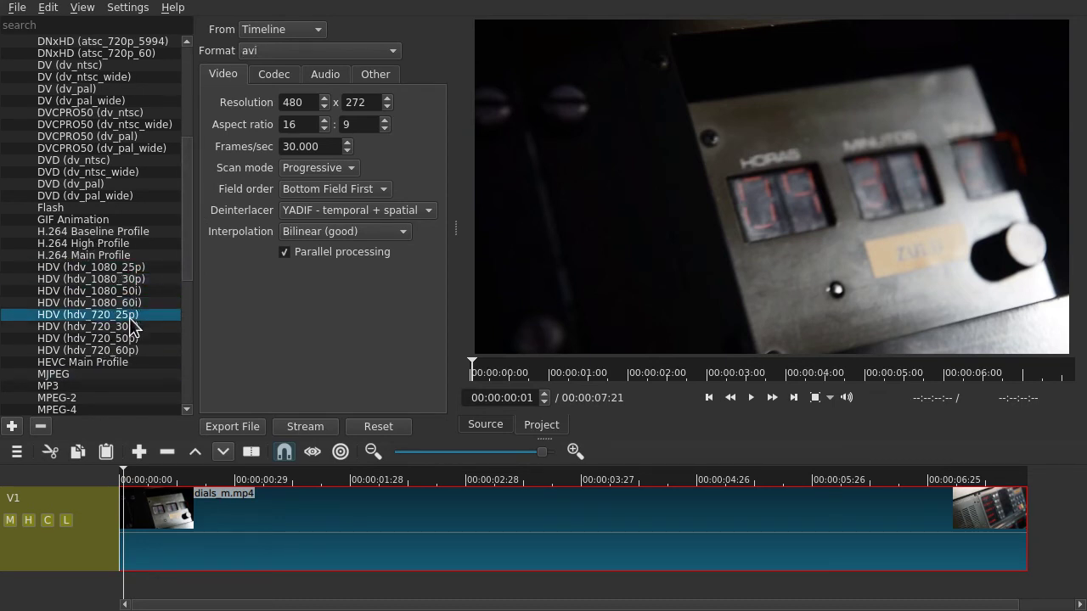
{"action": "left_click", "coordinate": [111, 280]}
{"action": "left_click", "coordinate": [102, 303]}
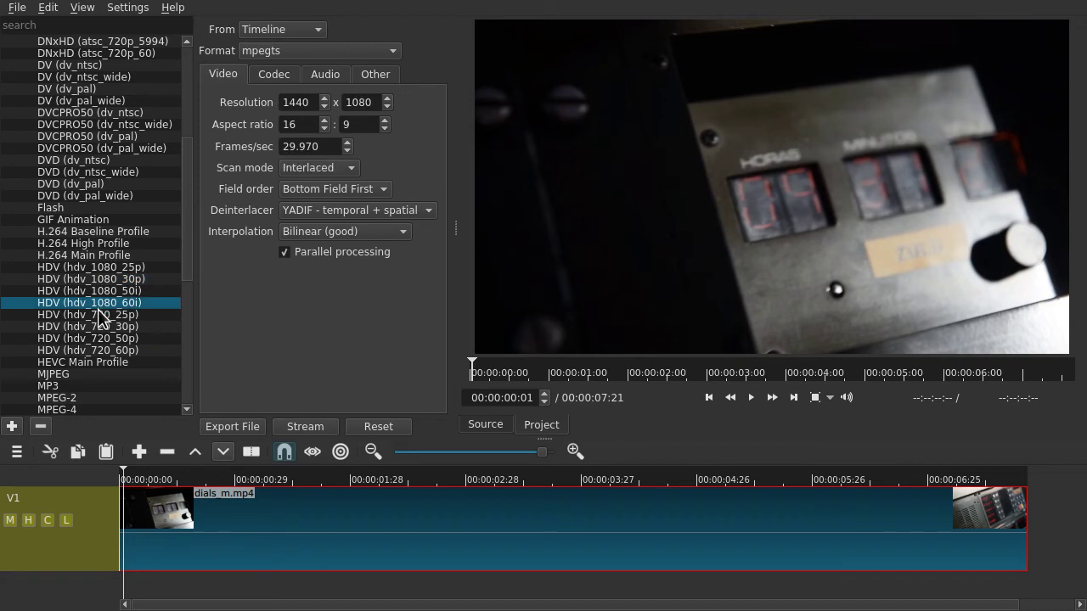
{"action": "left_click", "coordinate": [112, 281]}
{"action": "left_click", "coordinate": [95, 326]}
{"action": "left_click", "coordinate": [84, 269]}
{"action": "left_click", "coordinate": [123, 290]}
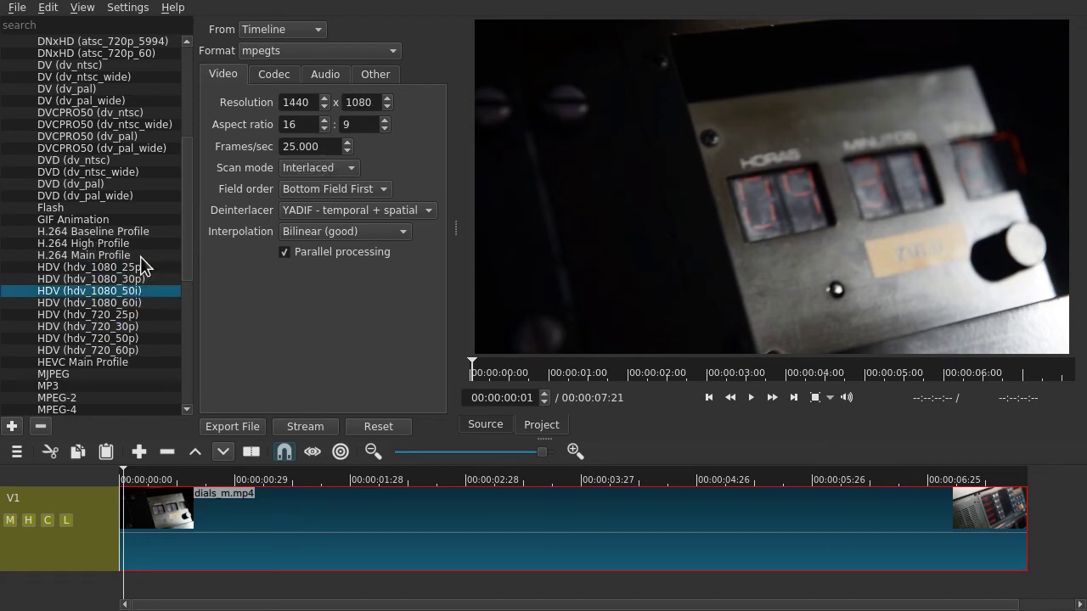
Try the DVD and DV presets, ending on DV dv_ntsc_wide (720x480, 29.97 fps).
{"action": "left_click_drag", "start_coordinate": [185, 258], "coordinate": [183, 209]}
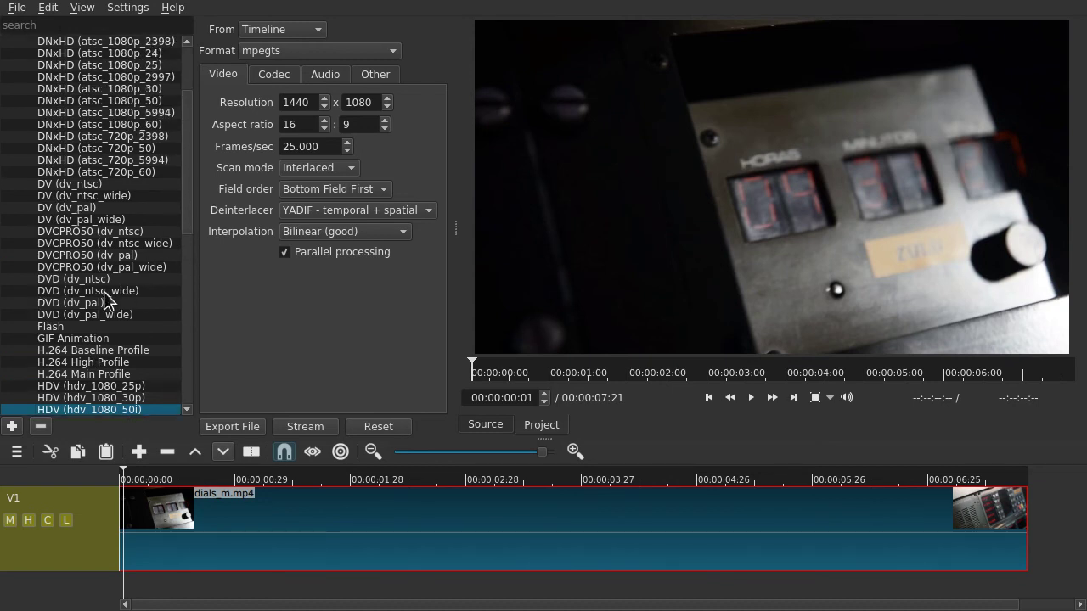
{"action": "left_click", "coordinate": [103, 291]}
{"action": "left_click", "coordinate": [97, 315]}
{"action": "left_click", "coordinate": [116, 280]}
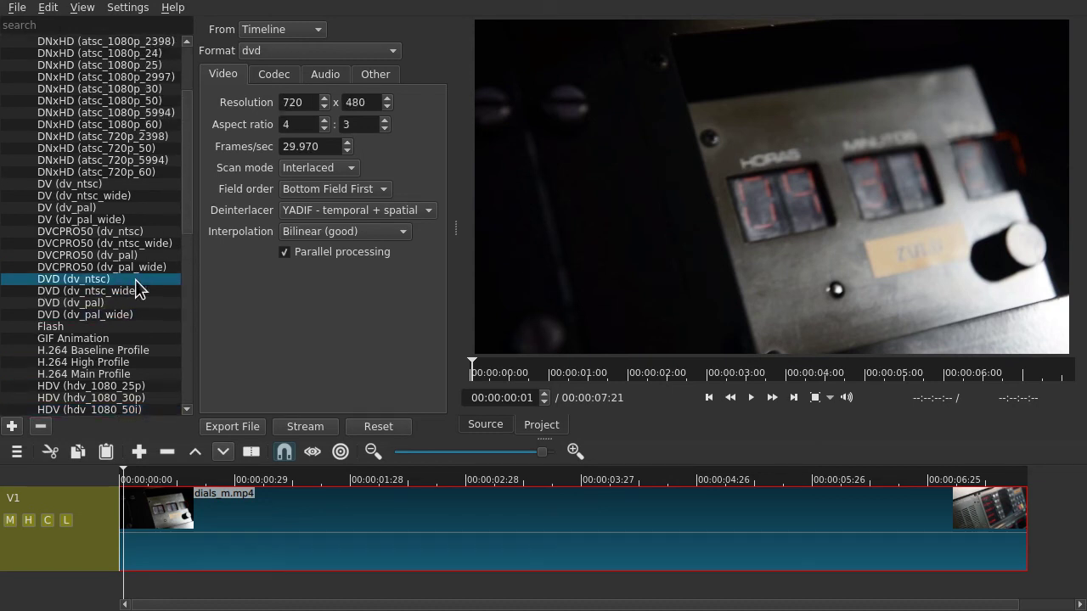
{"action": "left_click", "coordinate": [127, 290]}
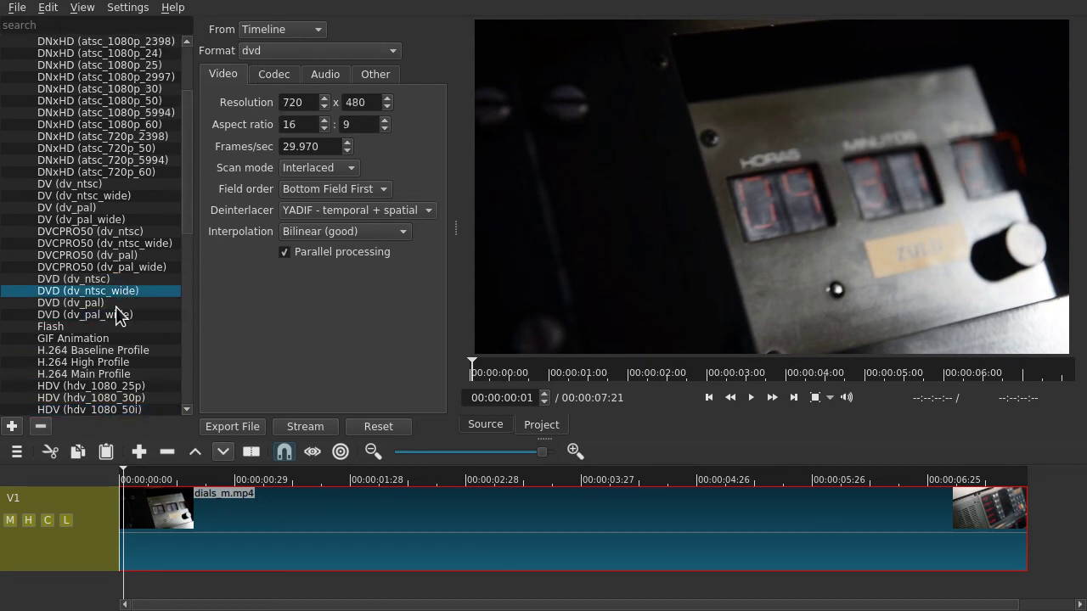
{"action": "left_click", "coordinate": [117, 304]}
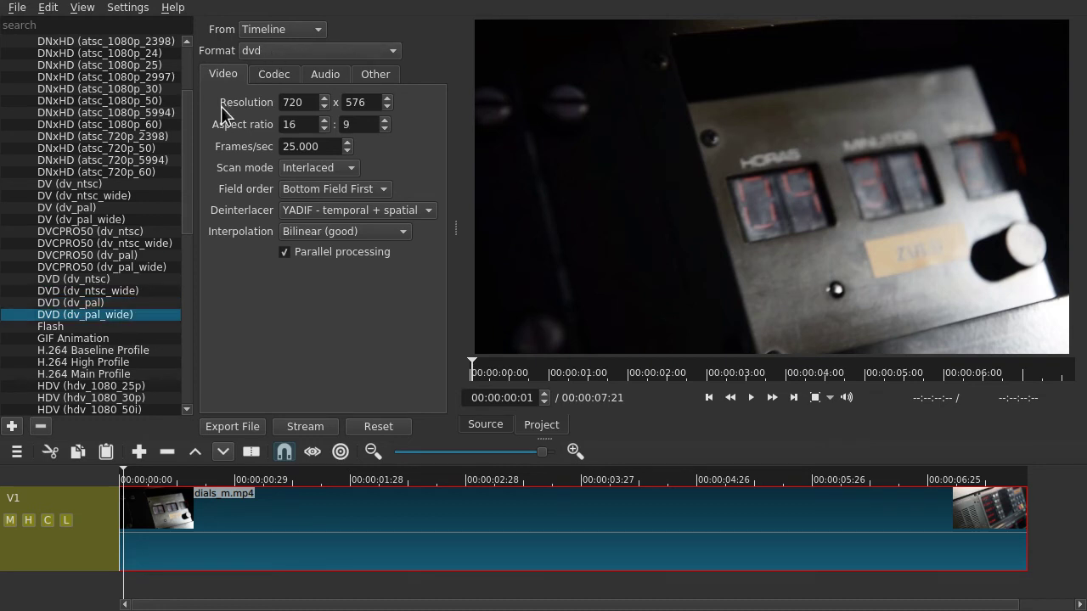
{"action": "left_click", "coordinate": [91, 281]}
{"action": "left_click", "coordinate": [84, 254]}
{"action": "left_click", "coordinate": [84, 219]}
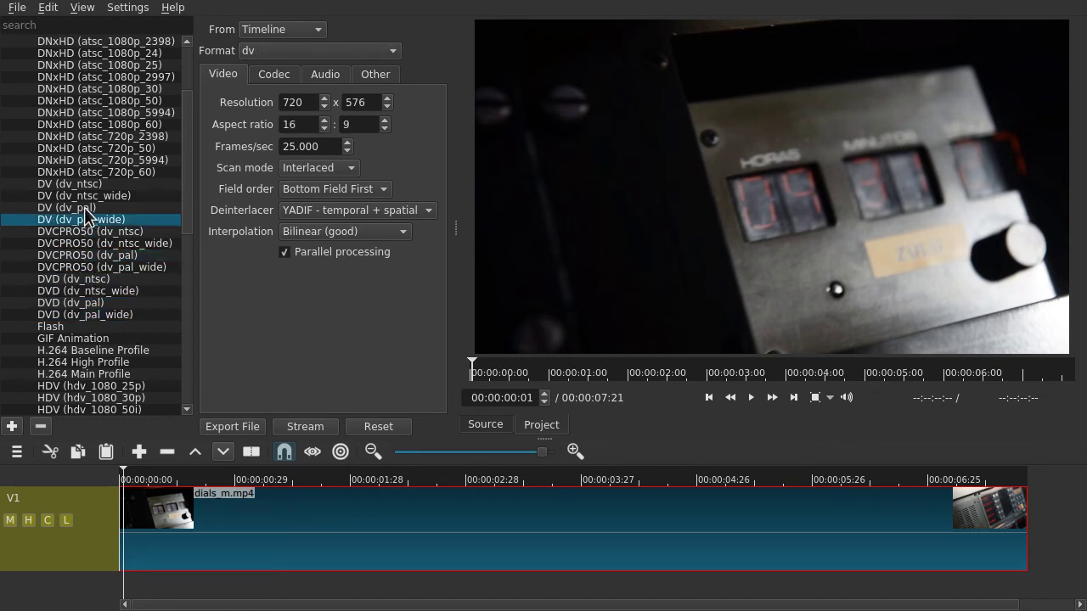
{"action": "left_click", "coordinate": [85, 193]}
Try the DV dv_ntsc and the DVCPRO50 NTSC and PAL presets.
{"action": "scroll", "coordinate": [85, 193], "scroll_direction": "up", "scroll_amount": 3}
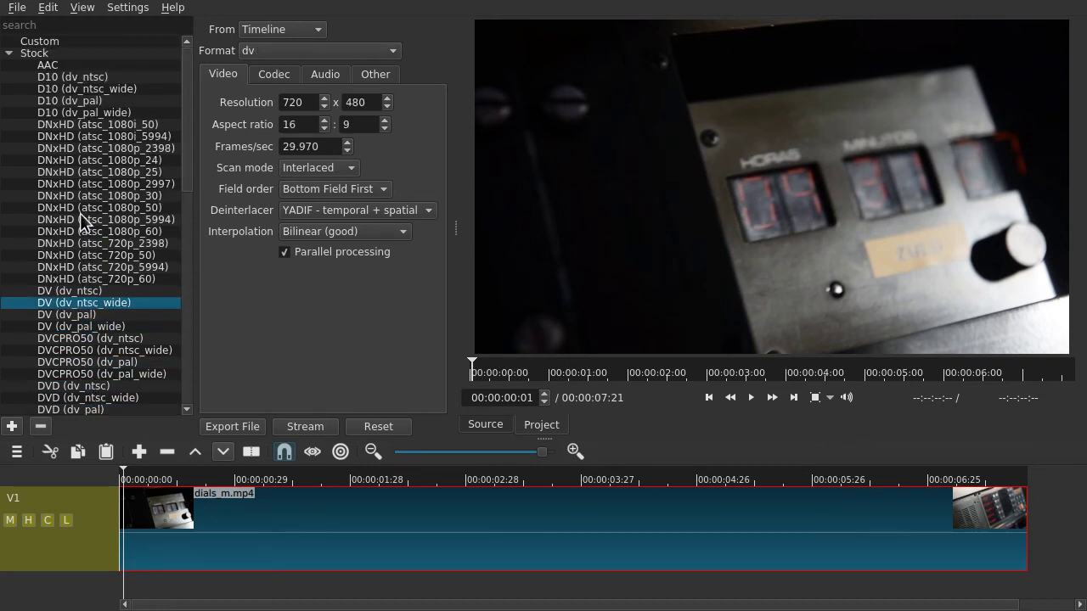
{"action": "left_click", "coordinate": [58, 292]}
{"action": "left_click", "coordinate": [85, 350]}
{"action": "left_click", "coordinate": [71, 340]}
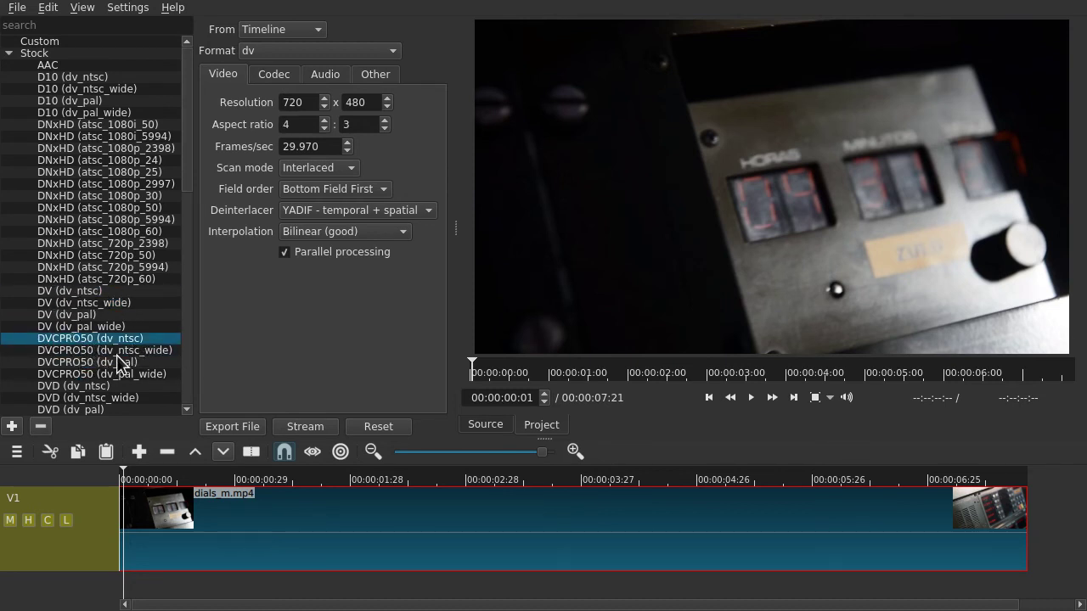
{"action": "left_click", "coordinate": [119, 362]}
{"action": "left_click", "coordinate": [100, 373]}
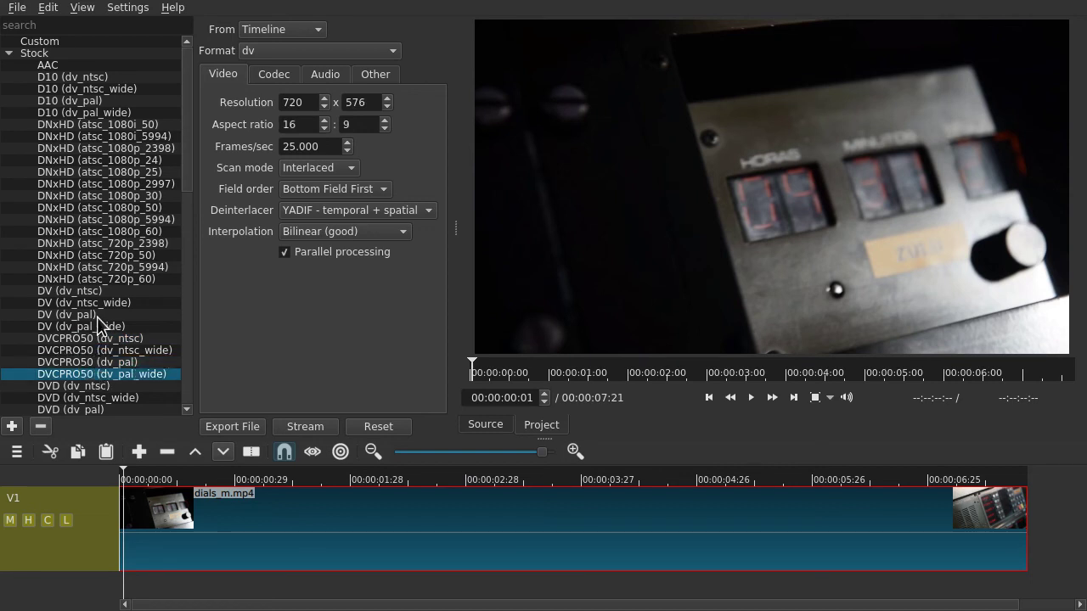
Try DNxHD 1080p_25 and 1080i_50 and D10 dv_ntsc, then apply the AAC preset.
{"action": "left_click", "coordinate": [123, 172]}
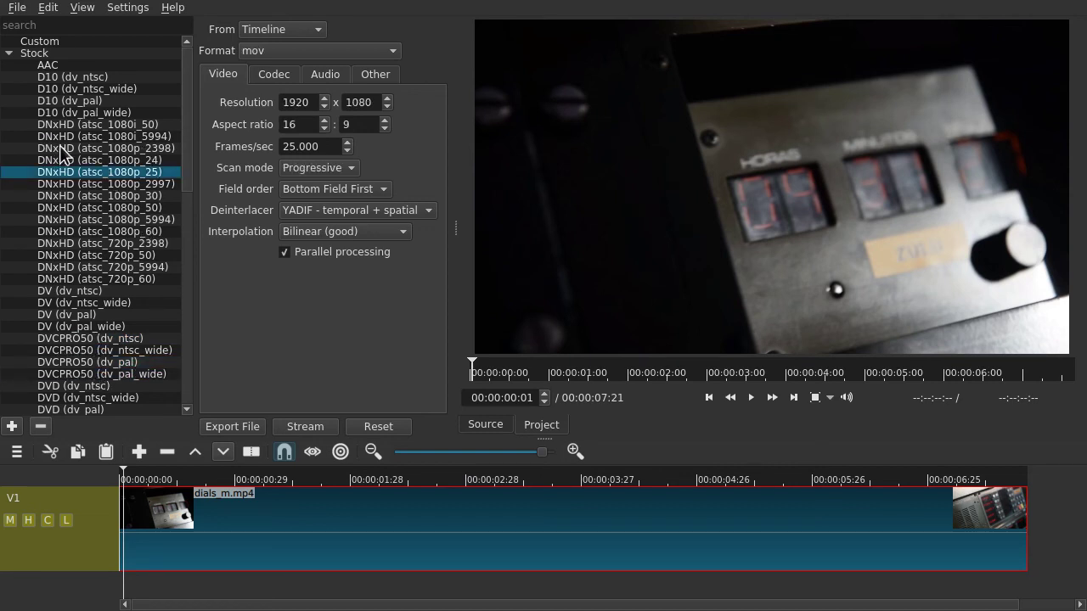
{"action": "left_click", "coordinate": [115, 125]}
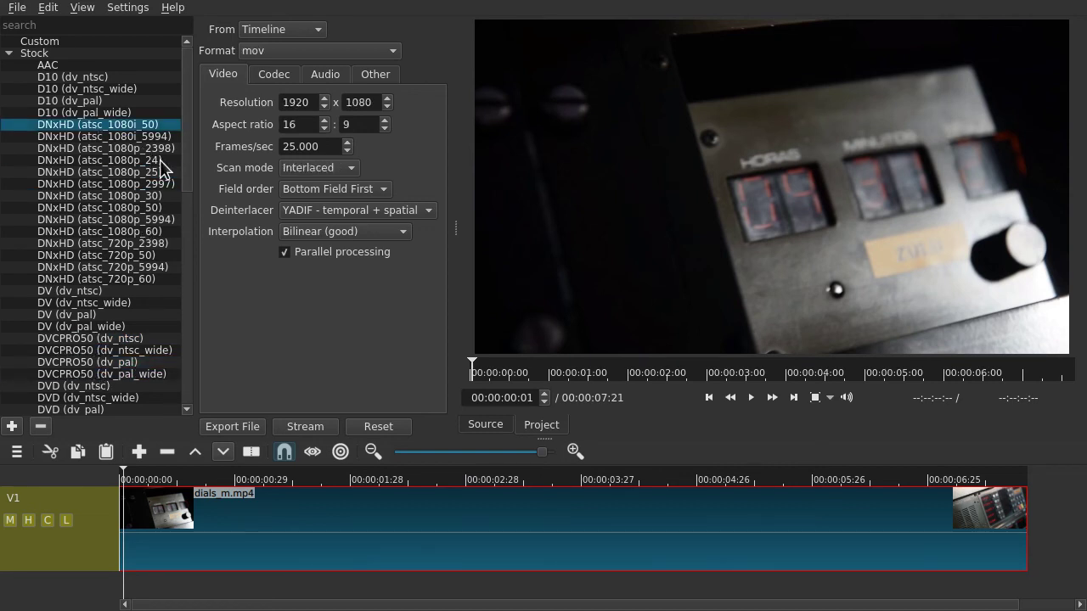
{"action": "left_click", "coordinate": [71, 77]}
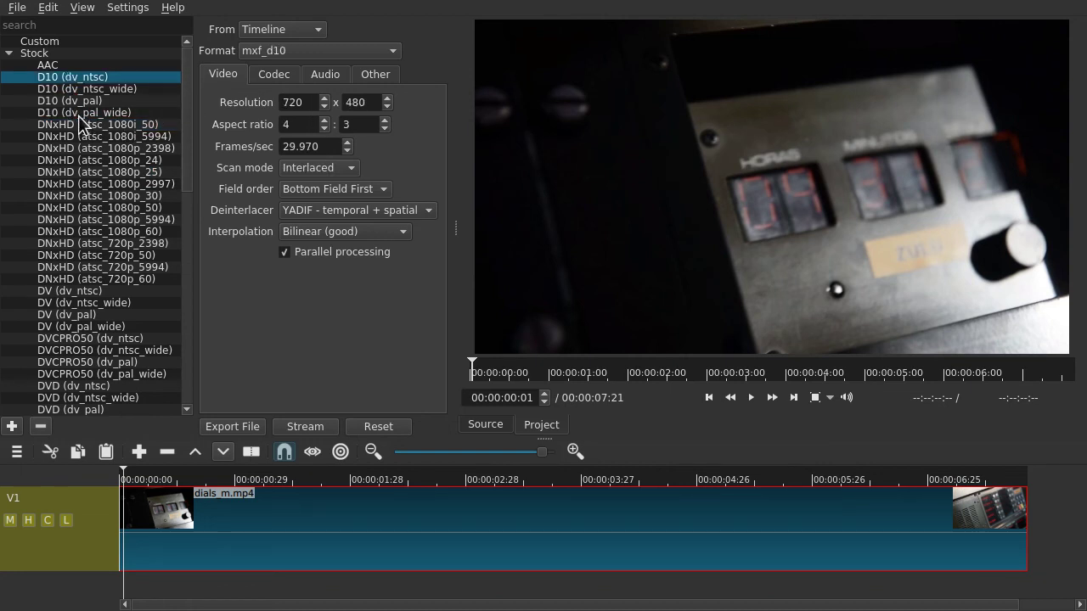
{"action": "left_click", "coordinate": [75, 66]}
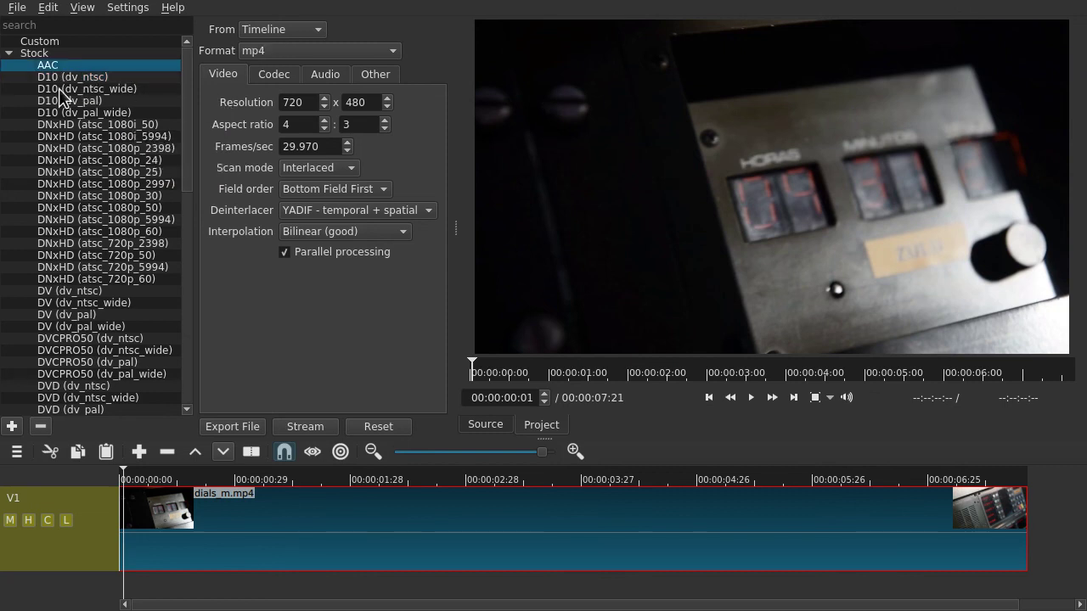
{"action": "mouse_move", "coordinate": [48, 64]}
{"action": "mouse_move", "coordinate": [186, 93]}
{"action": "left_mouse_down"}
{"action": "mouse_move", "coordinate": [181, 305]}
{"action": "mouse_move", "coordinate": [184, 266]}
{"action": "left_mouse_up"}
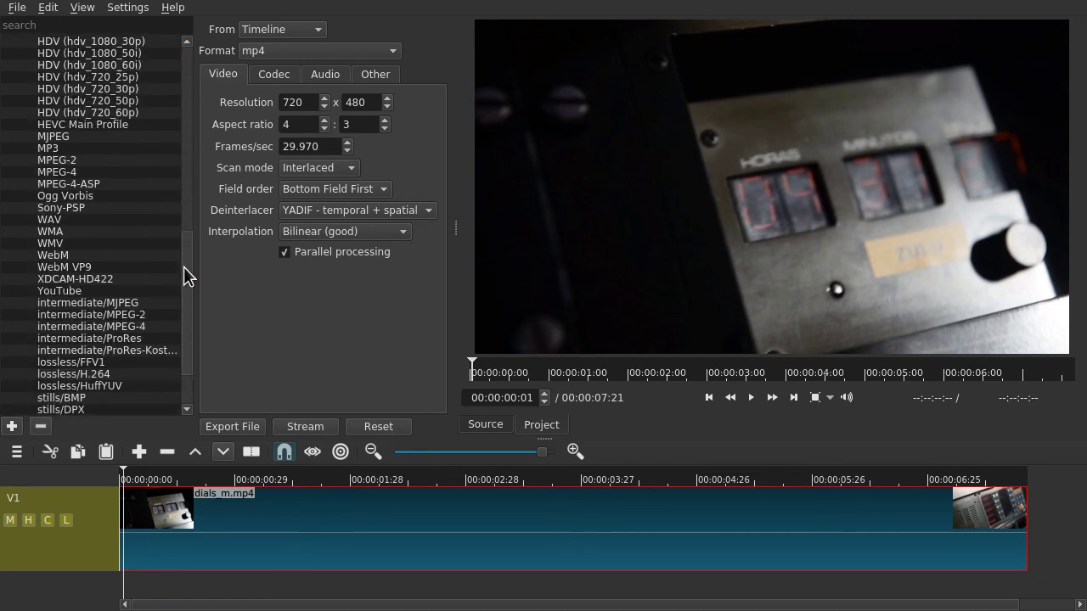
Reapply the MJPEG stock preset to switch the output format to avi.
{"action": "left_click", "coordinate": [66, 139]}
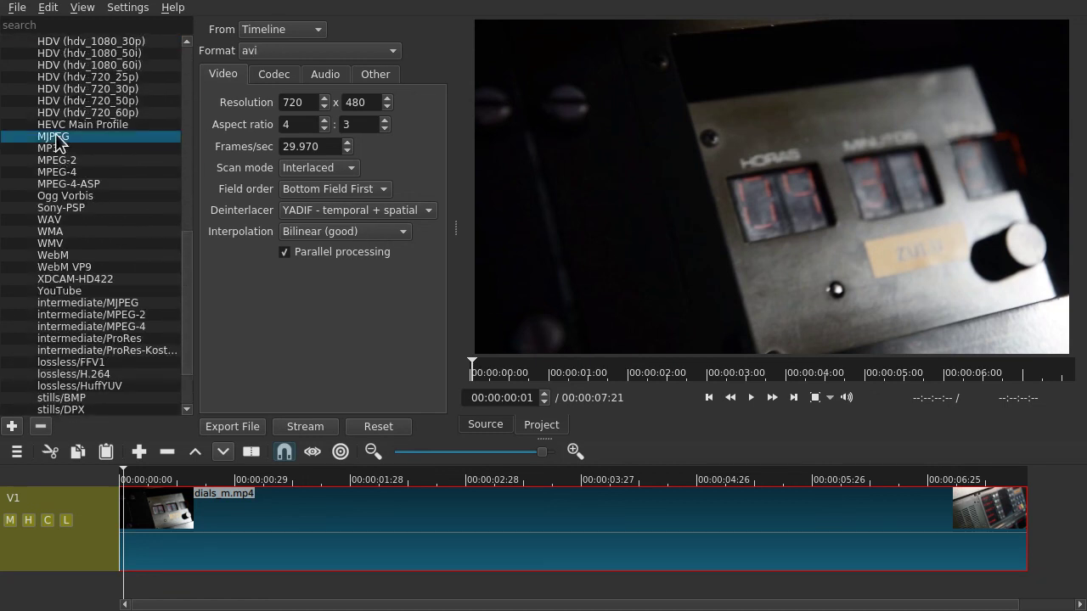